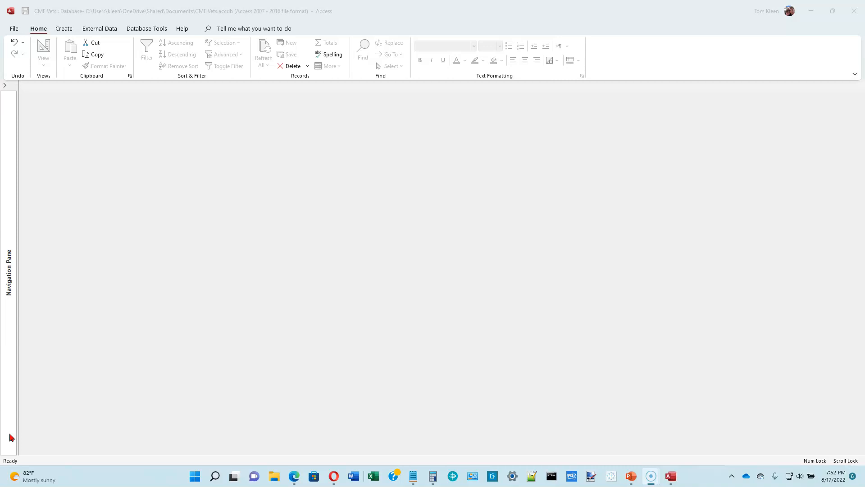
- Open the database's relationships layout and add the Owners and Patients tables to it
click(145, 30)
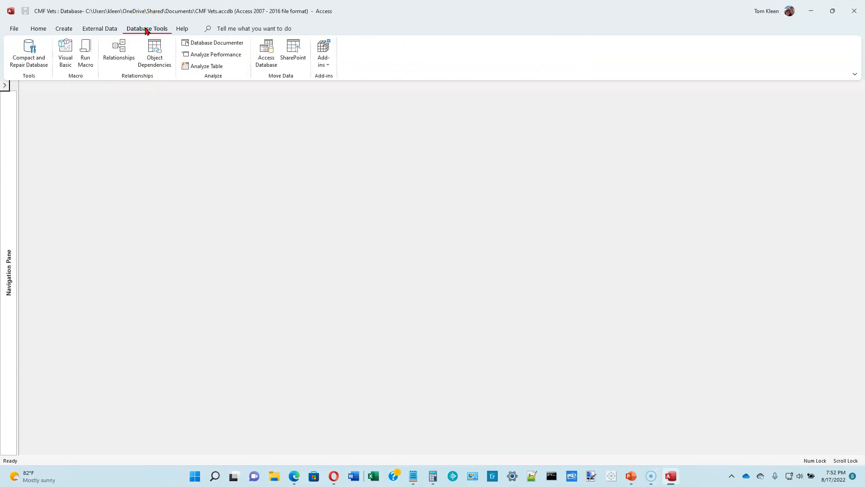
click(119, 52)
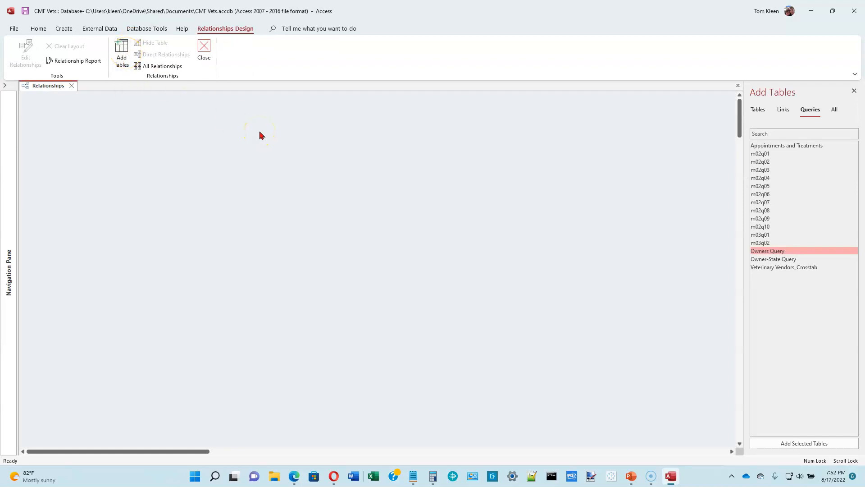
click(758, 112)
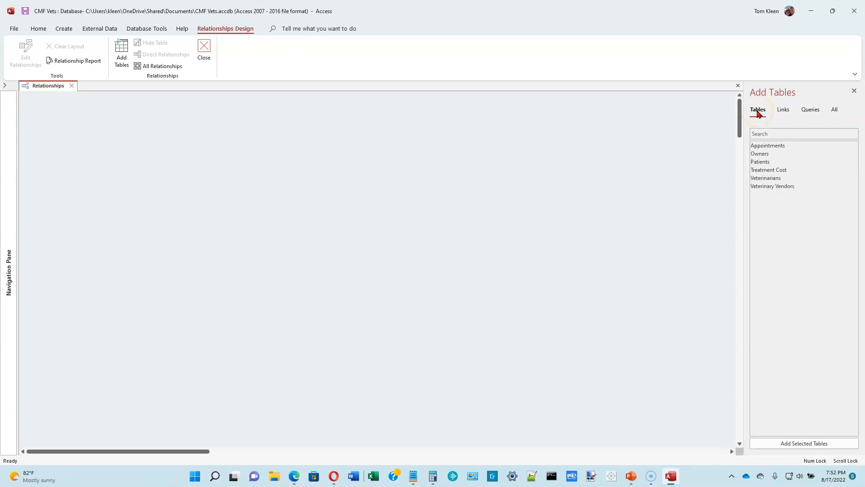
click(765, 156)
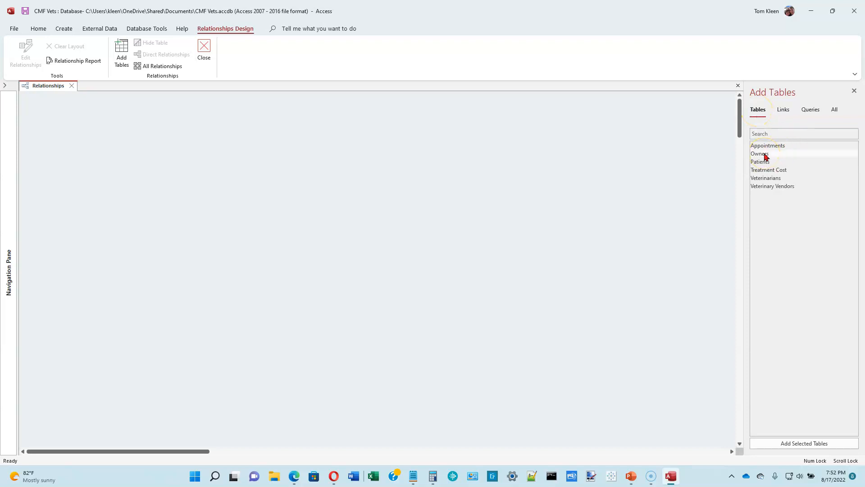
double_click(764, 155)
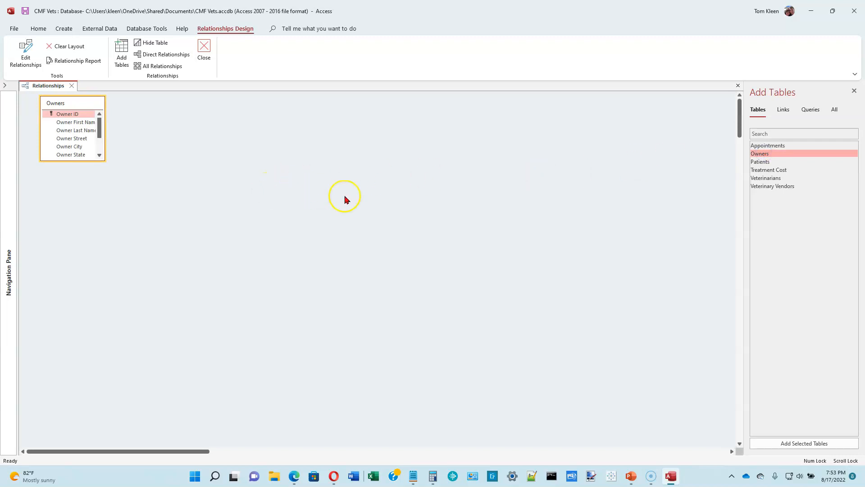
double_click(758, 162)
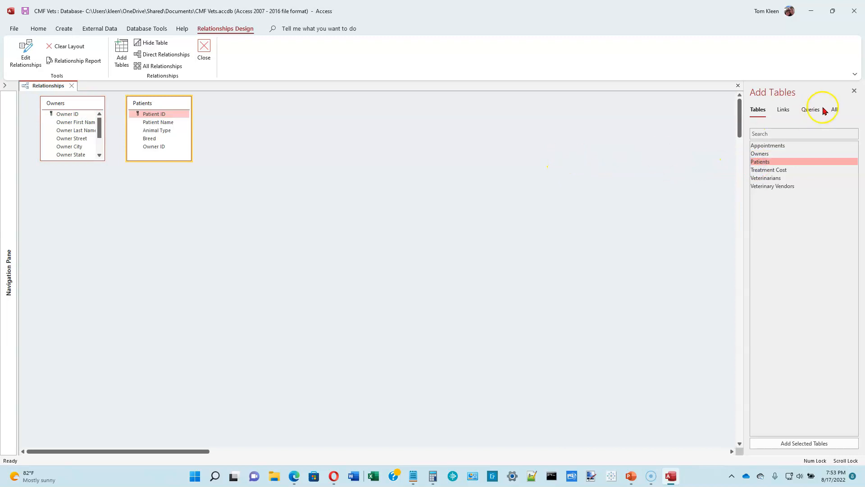
click(854, 90)
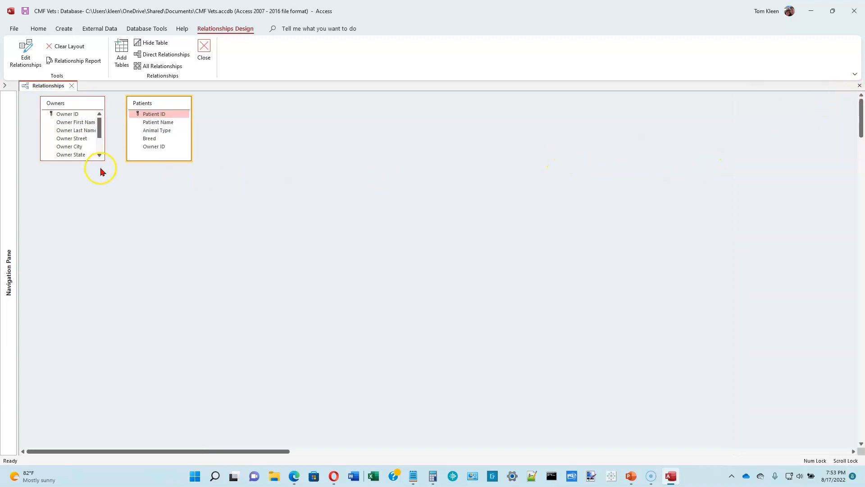
- Enlarge the Owners and Patients field lists vertically, and move Patients farther away from Owners
drag(87, 160, 75, 208)
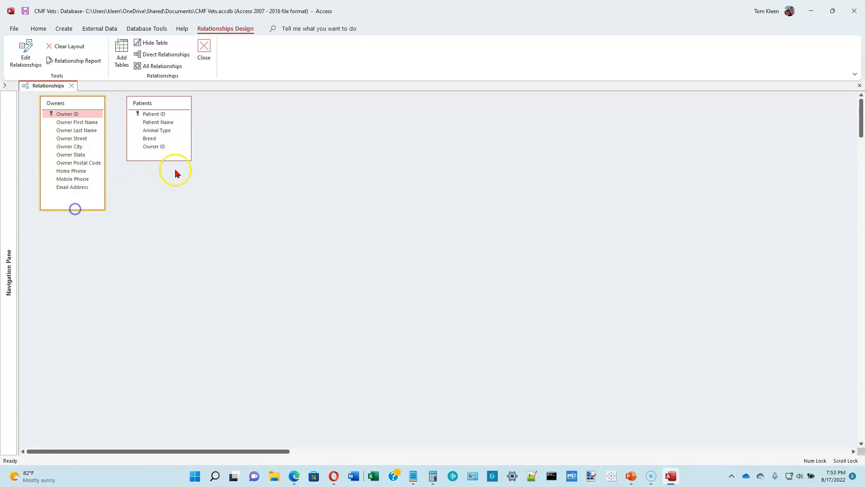
drag(172, 160, 171, 201)
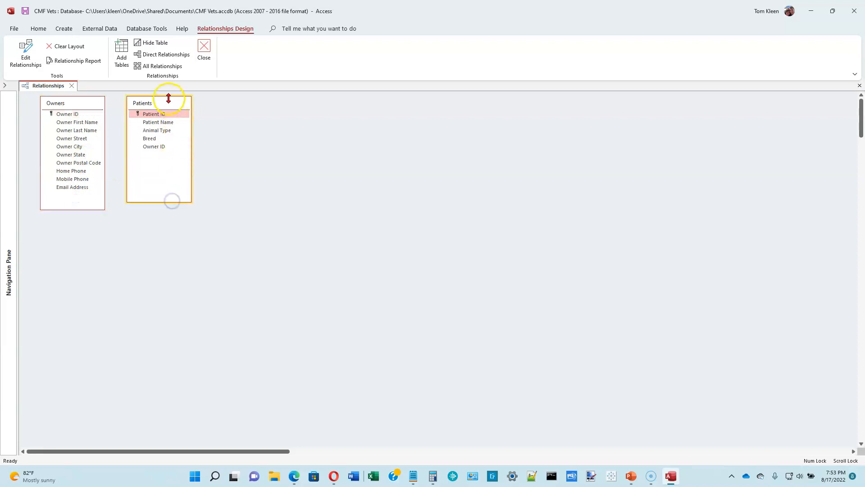
drag(171, 106, 205, 110)
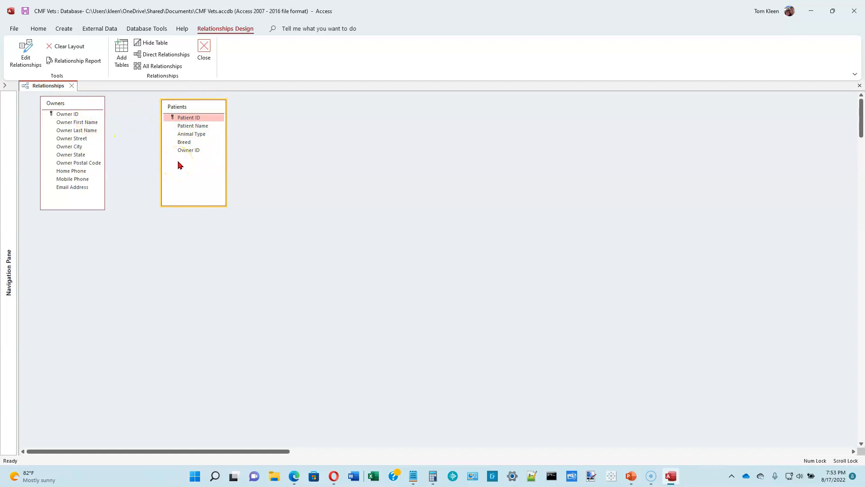
click(189, 151)
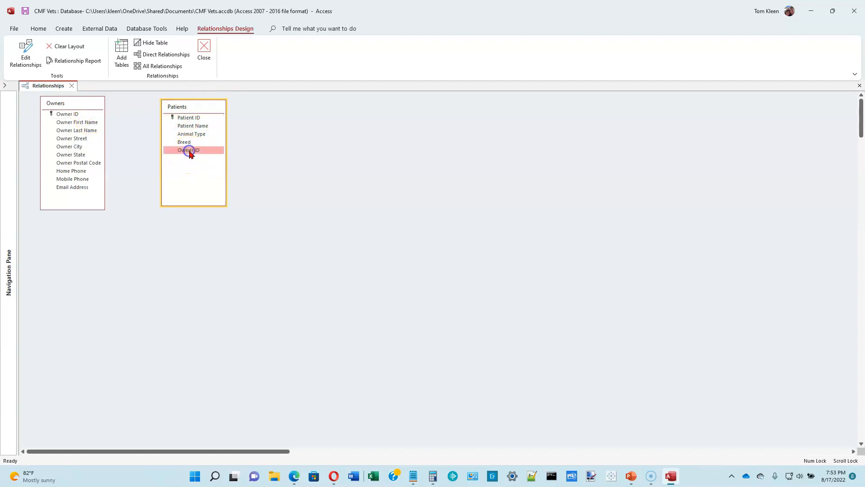
drag(190, 150, 71, 115)
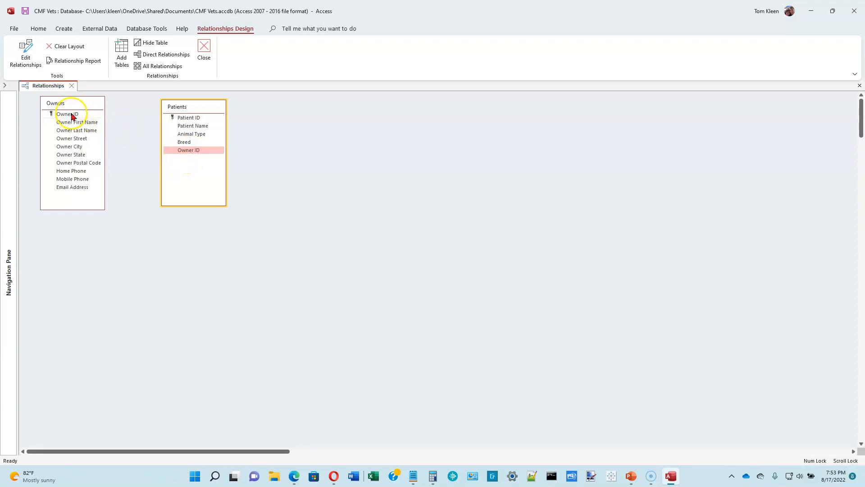
click(72, 116)
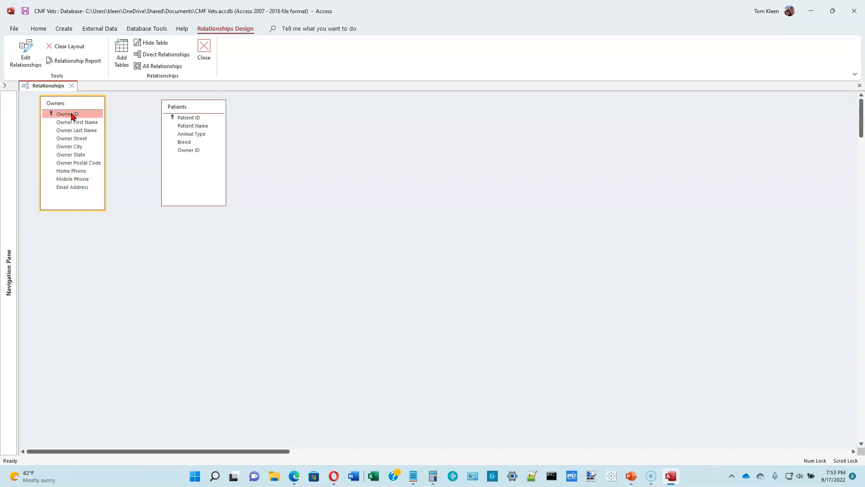
click(71, 115)
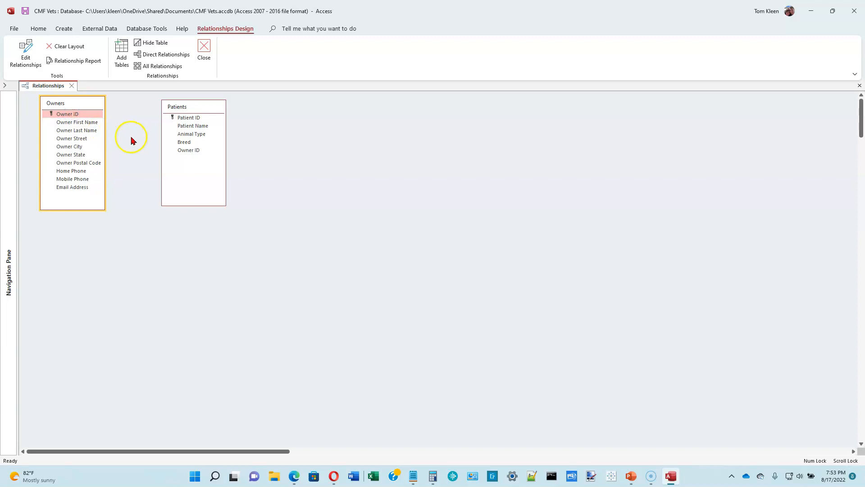
click(86, 114)
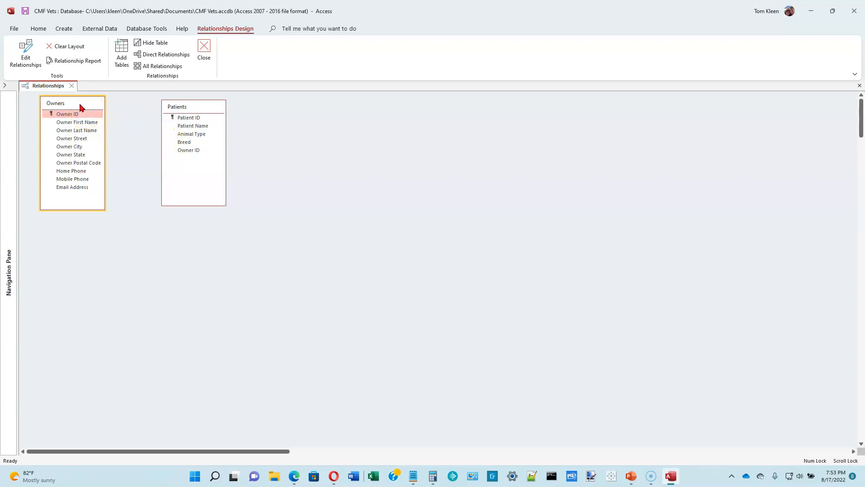
click(189, 152)
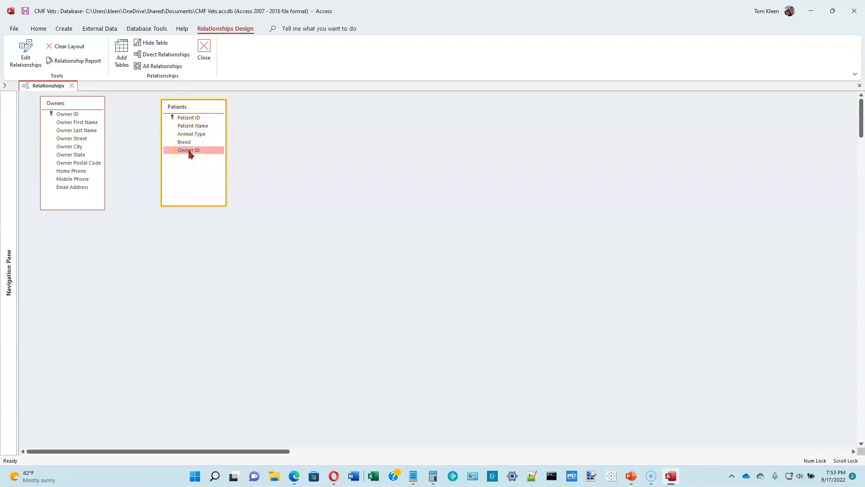
drag(190, 153, 79, 118)
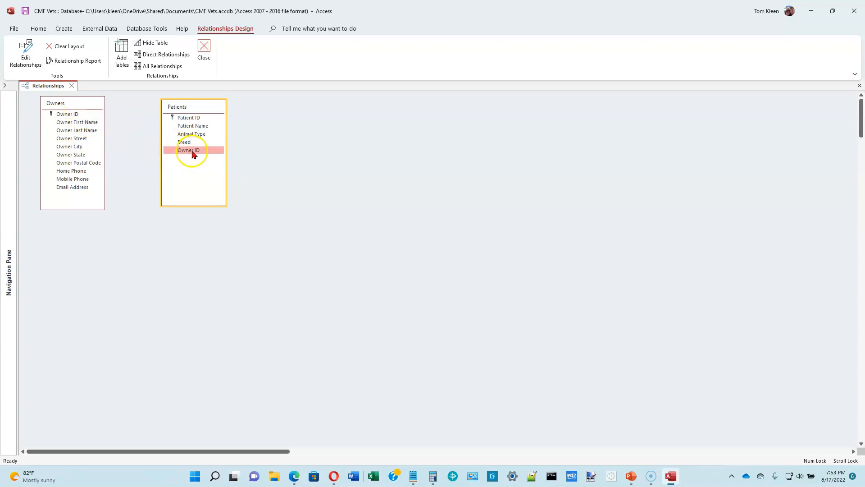
- Create a one-to-many relationship from Owner ID in Owners to Owner ID in Patients, enforcing referential integrity without cascading updates or deletes
click(69, 115)
drag(68, 116, 189, 153)
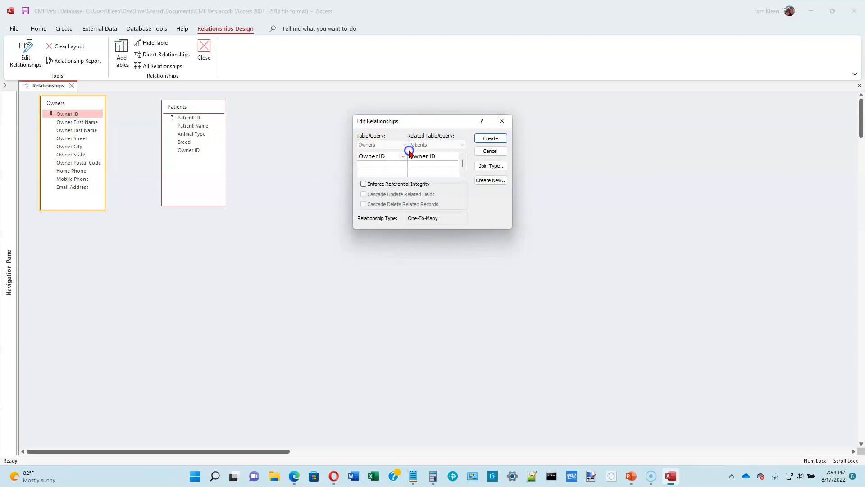
click(364, 184)
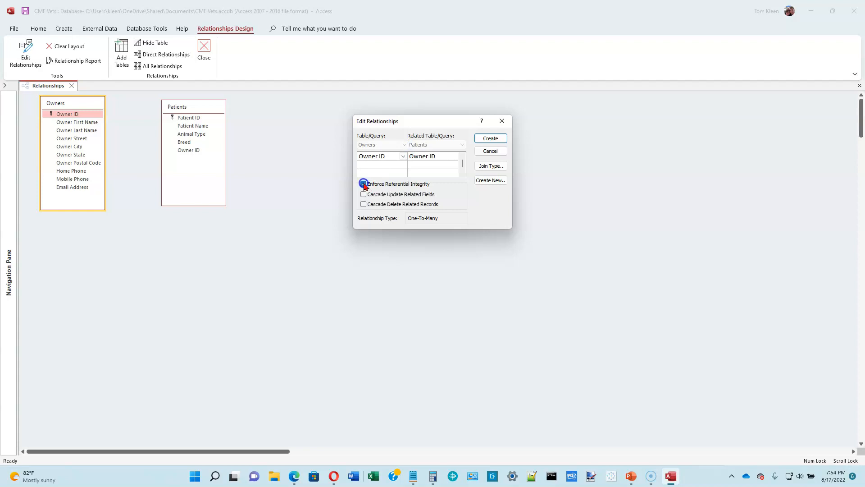
click(362, 194)
click(363, 194)
click(484, 141)
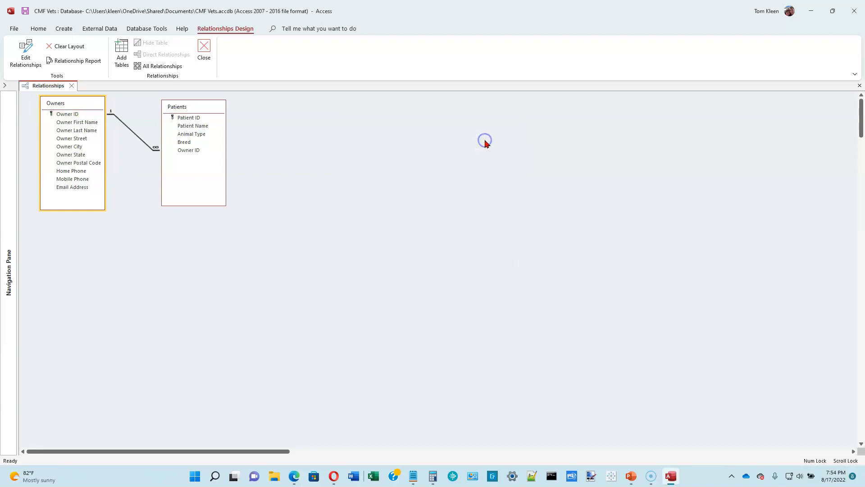
- Move the Patients field list farther from Owners, and save and close the relationships layout
drag(198, 112, 251, 119)
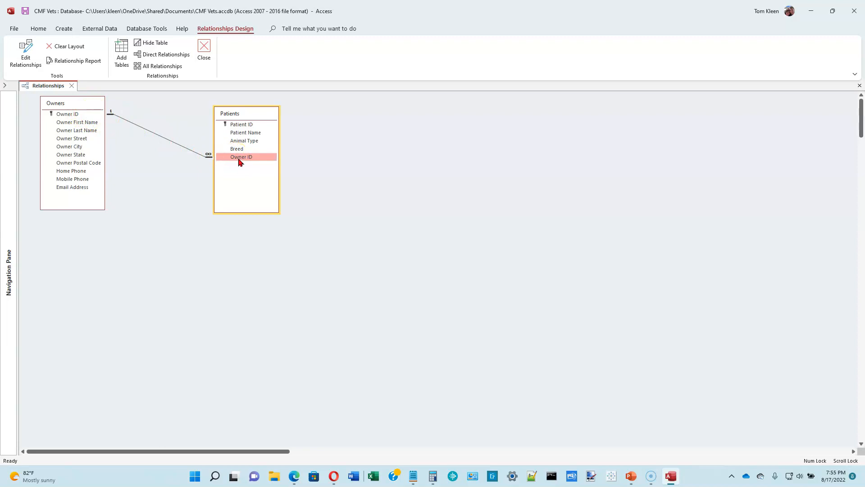
click(156, 132)
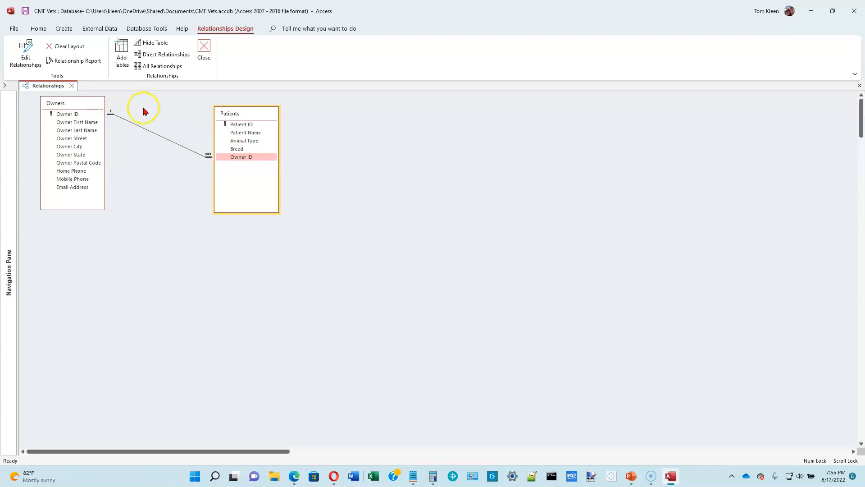
click(26, 12)
click(71, 86)
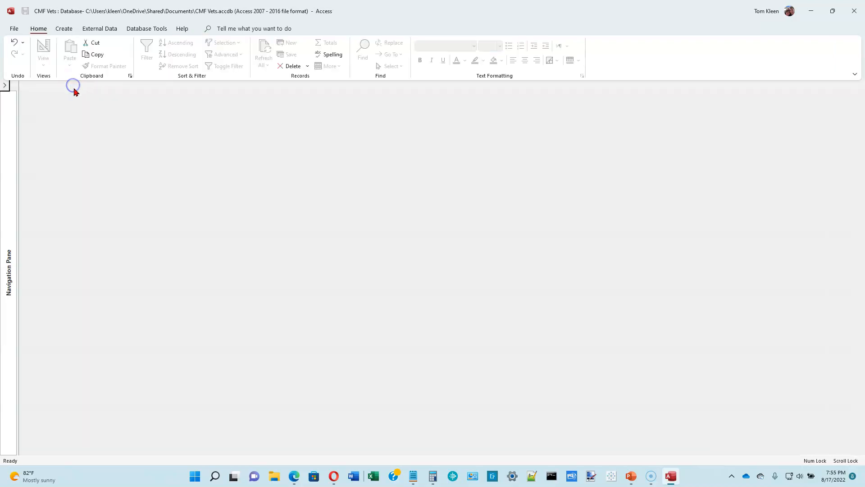
- Open the Owners table and expand every owner record to examine the related patients, closing the table when done
click(5, 85)
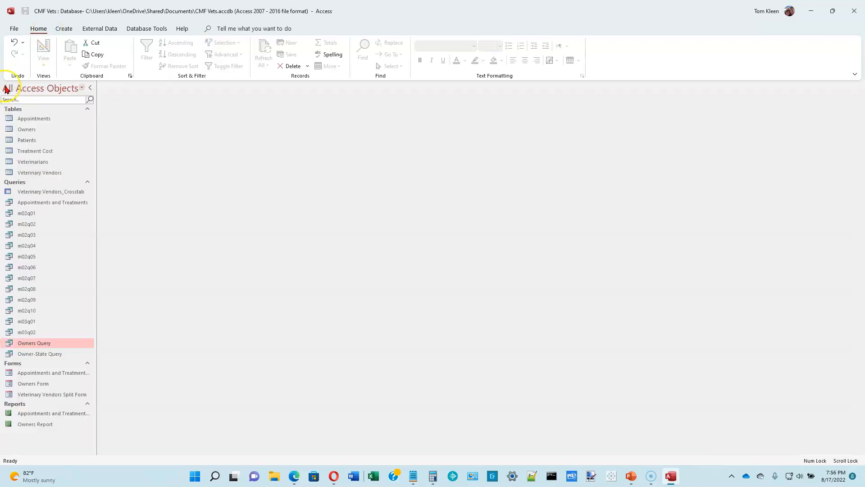
double_click(26, 130)
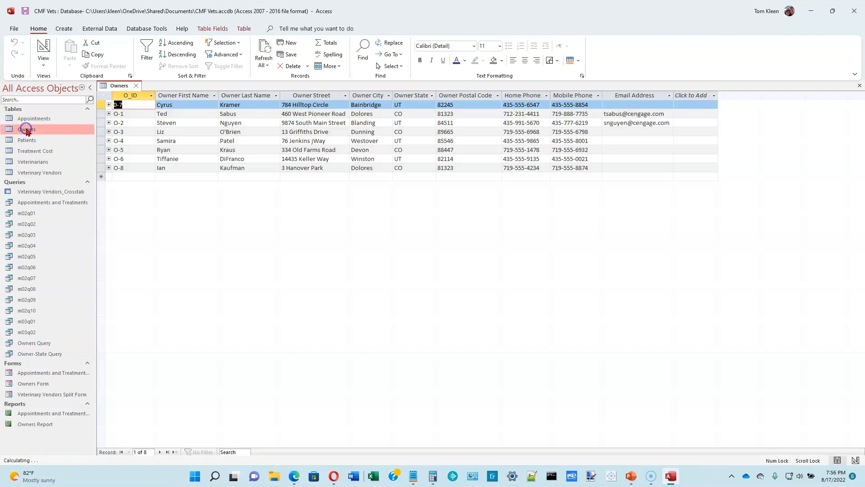
click(108, 104)
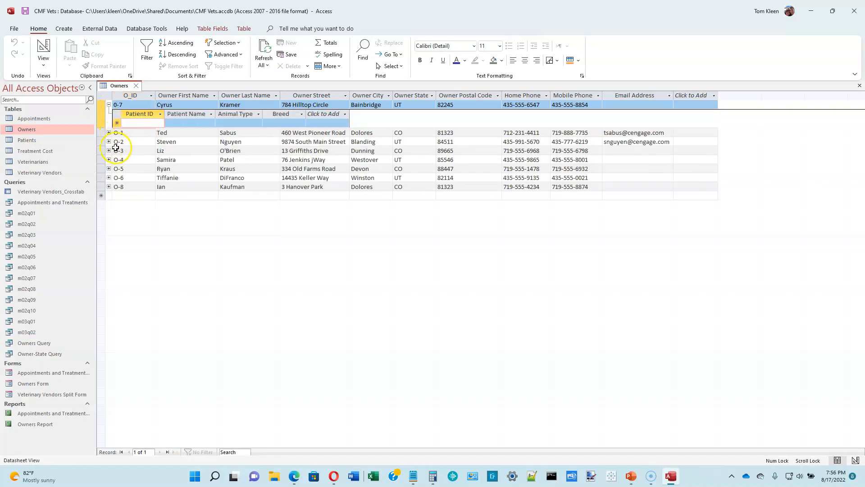
click(109, 132)
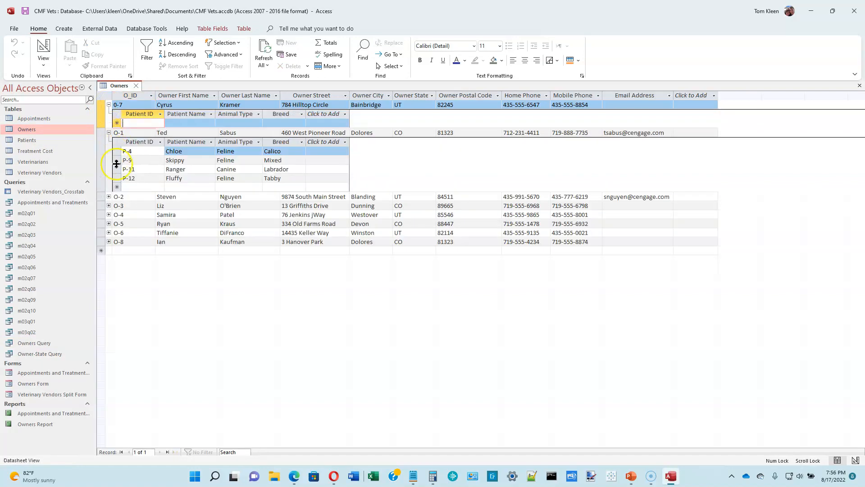
click(109, 196)
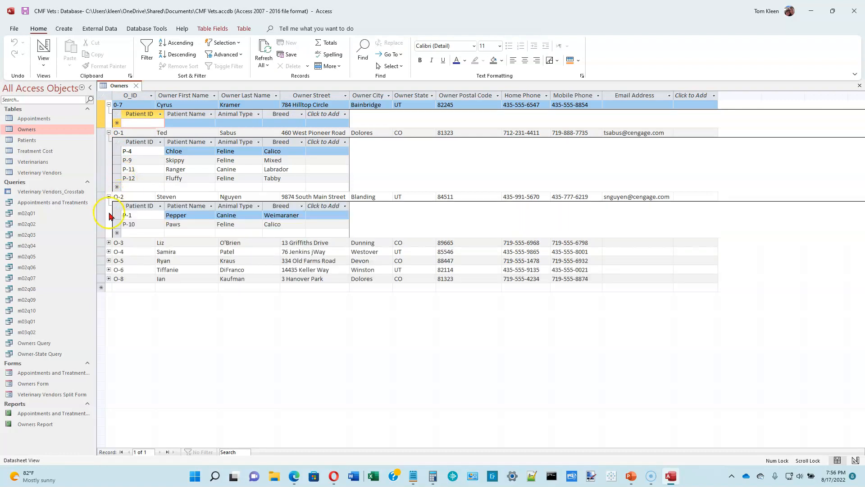
click(109, 243)
click(108, 280)
click(109, 316)
click(108, 353)
click(108, 399)
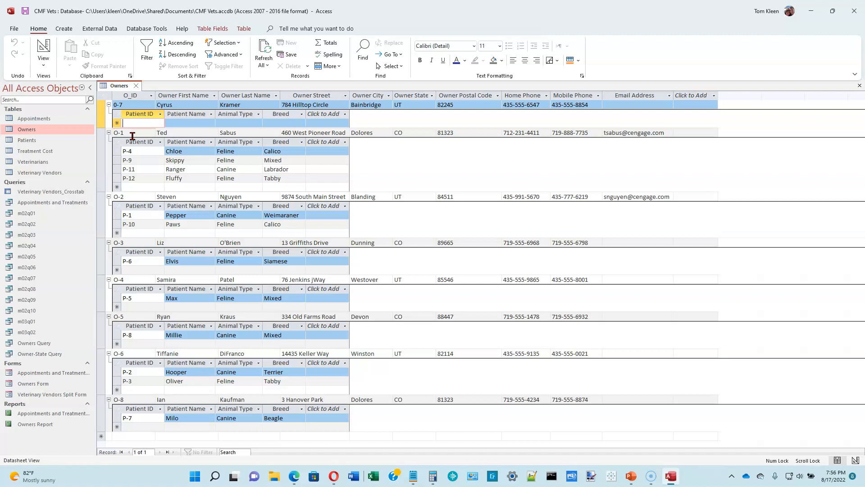
click(137, 86)
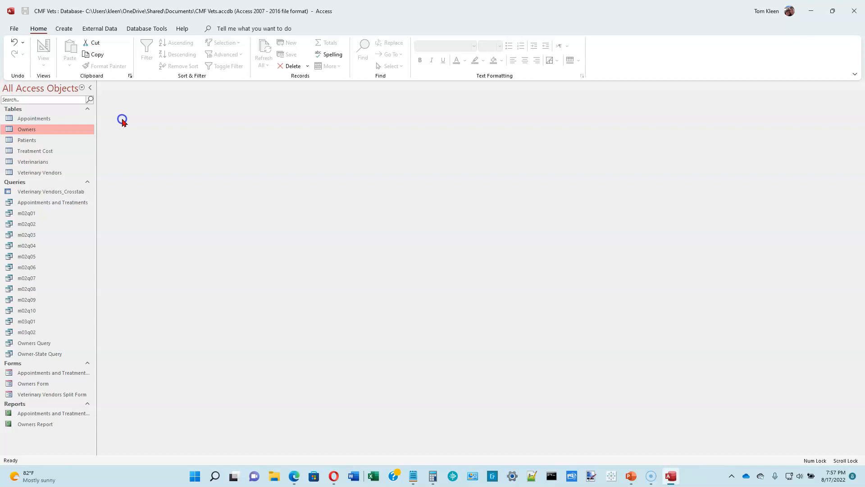
- Reopen the Owners table and sort its records by Owner City in ascending order
double_click(43, 131)
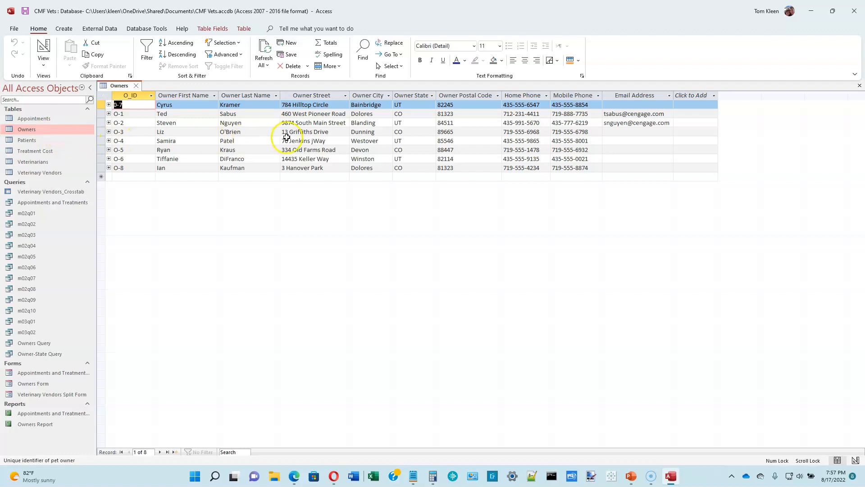
click(408, 106)
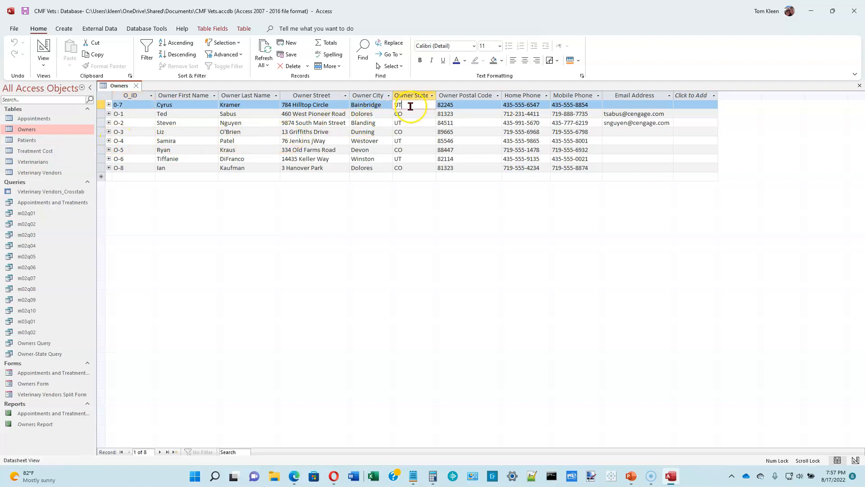
click(383, 105)
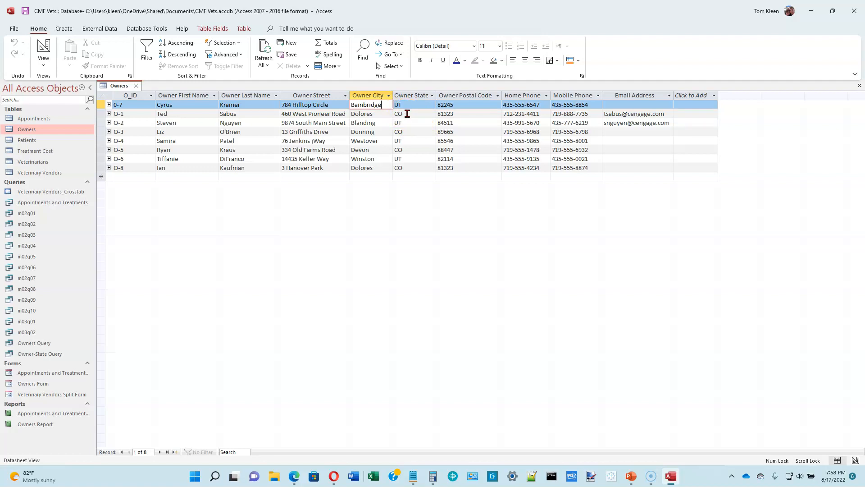
key(alt+h)
key(s)
key(a)
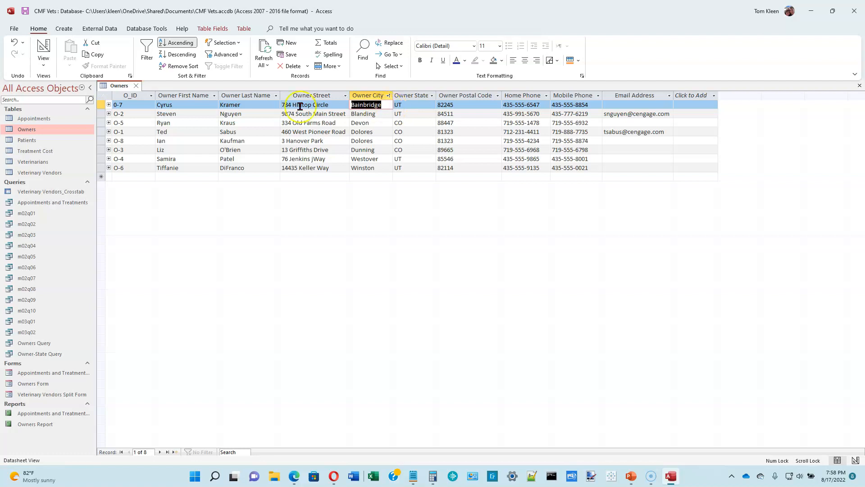
- Sort the Owners table by O_ID in ascending order, and correct the ID that starts with a zero to O-7
click(126, 105)
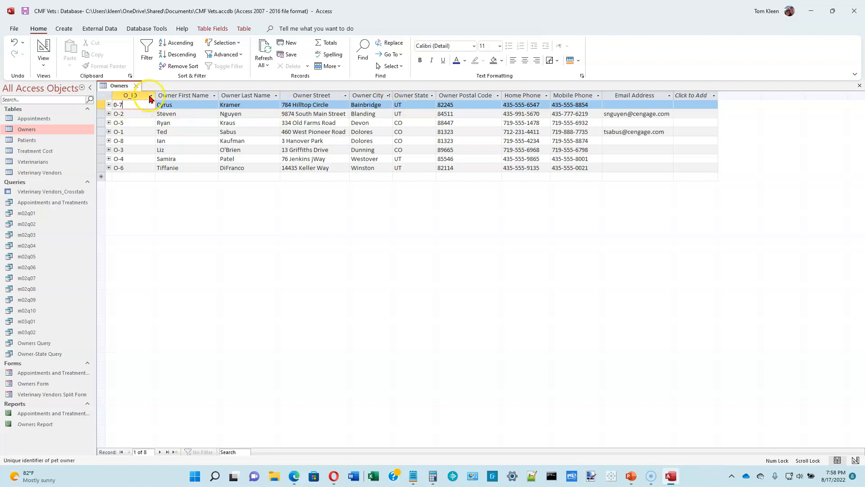
click(172, 43)
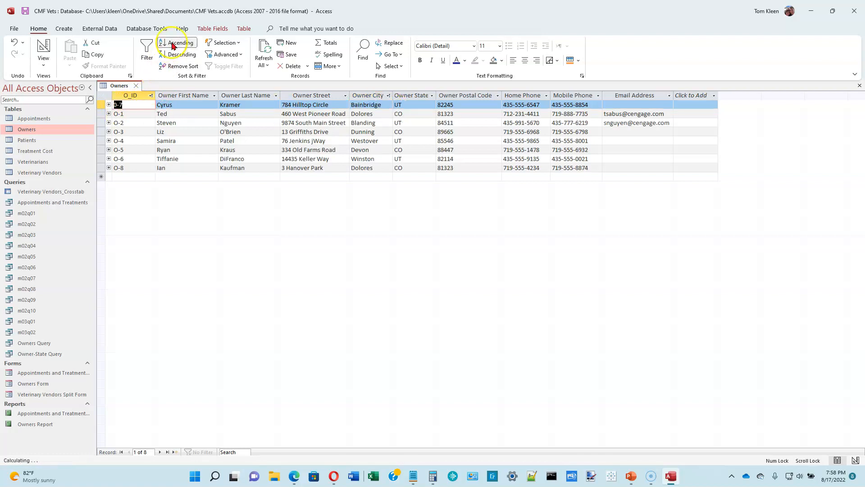
click(145, 104)
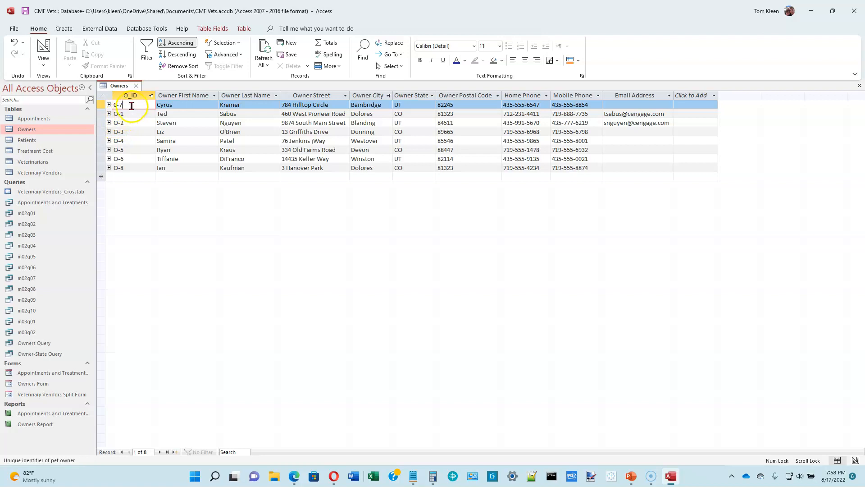
key(Left)
text(O)
key(Tab)
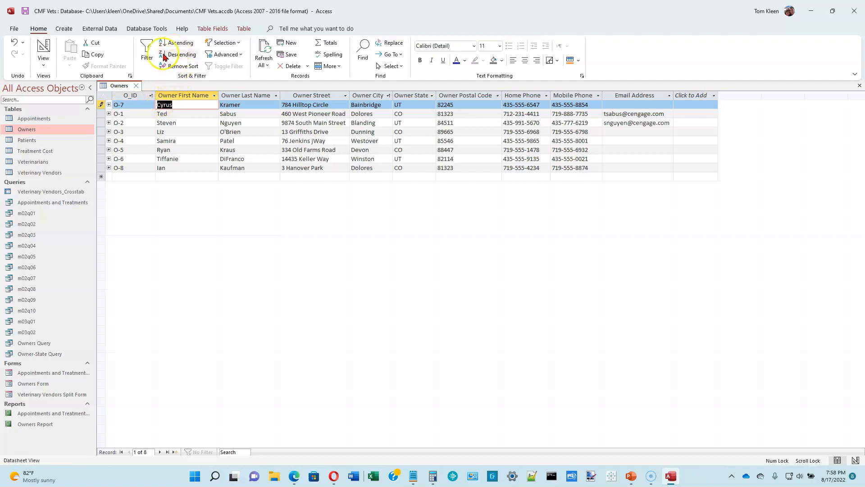
- Sort the owner records by O_ID in ascending order again, and close the Owners table, saving its design changes
click(136, 105)
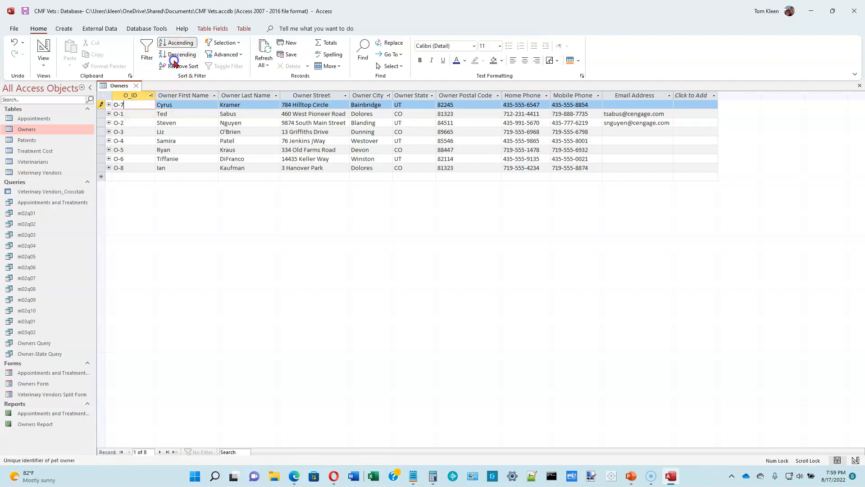
click(176, 42)
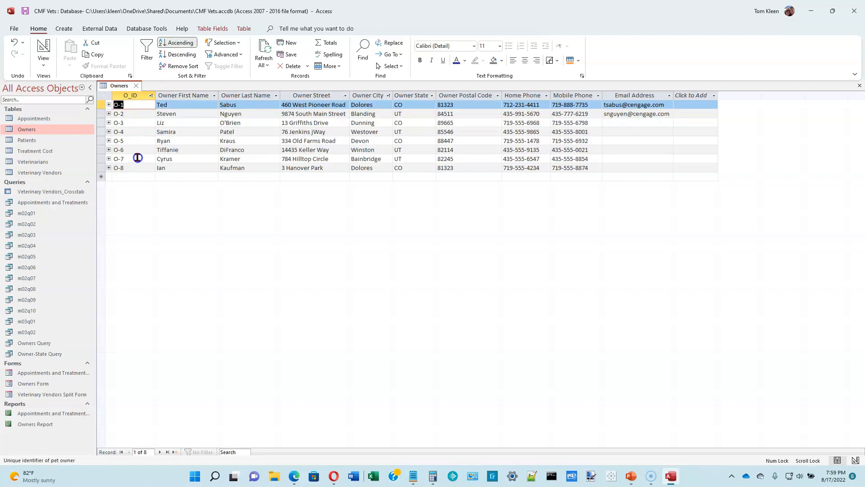
click(136, 86)
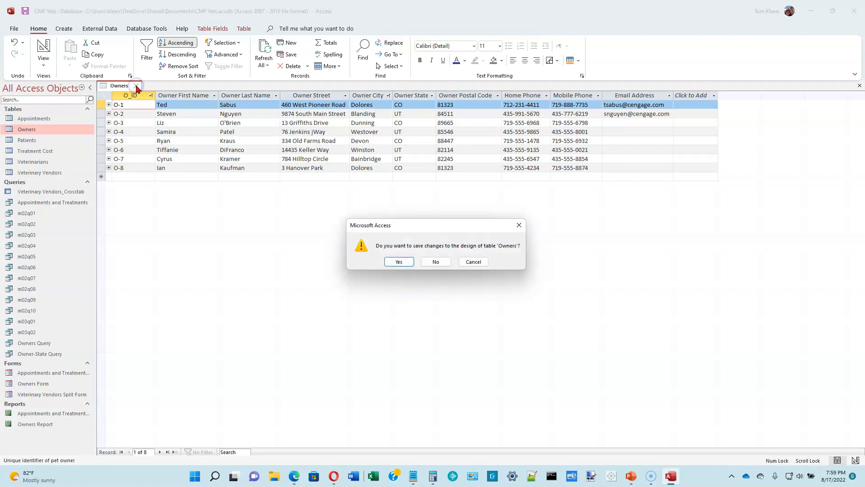
click(396, 260)
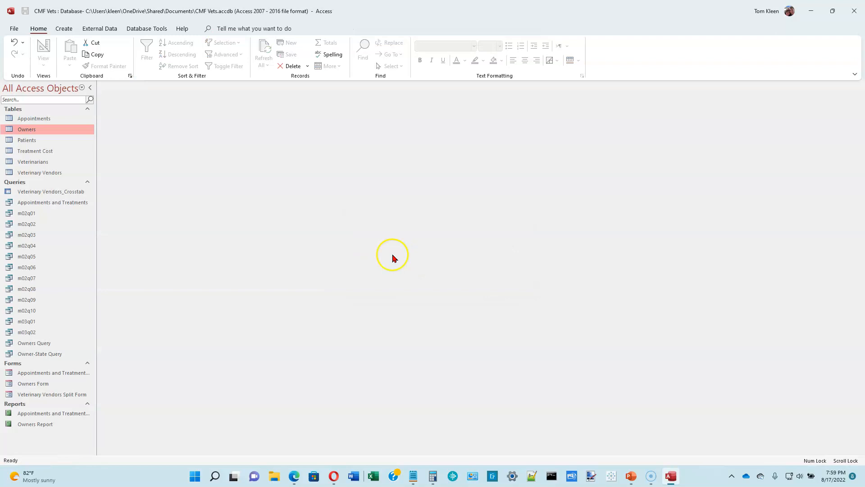